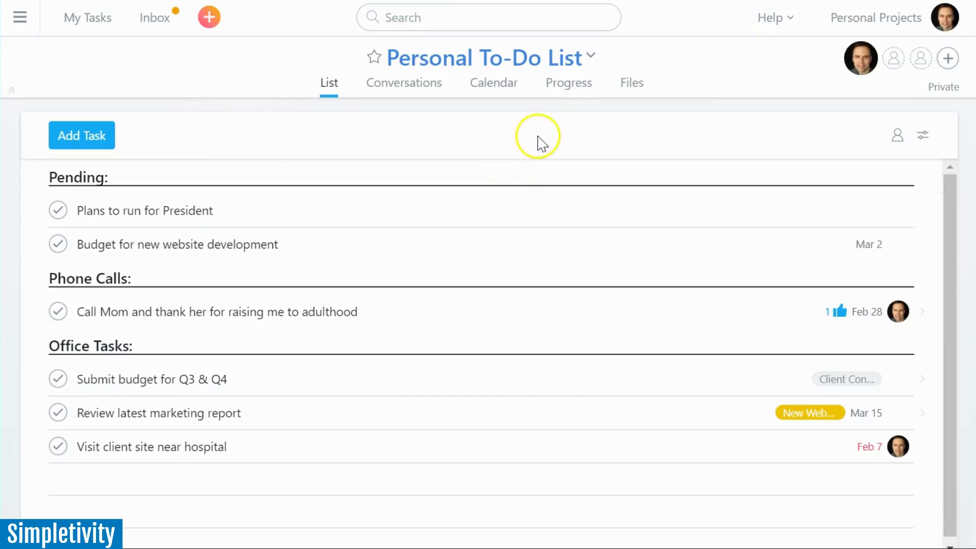
click(150, 210)
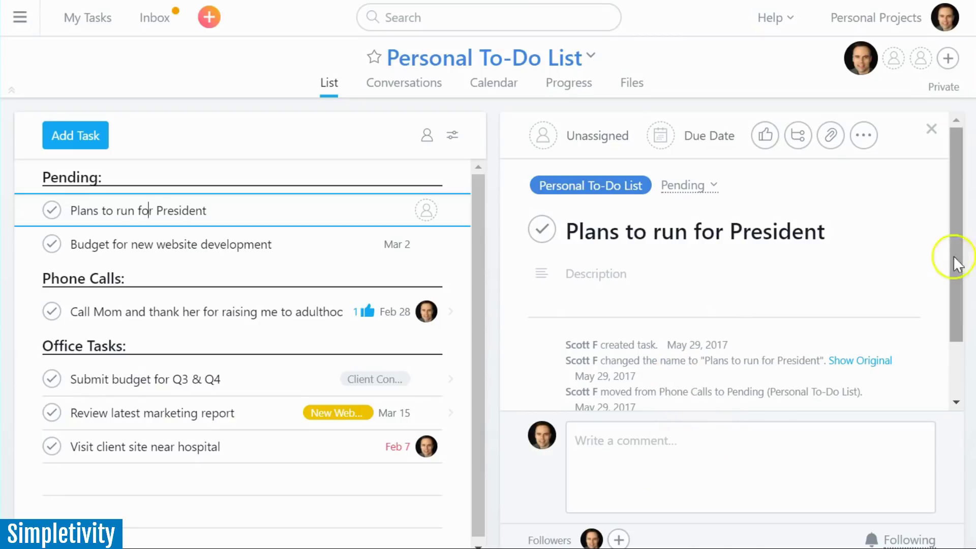
mouse_move(951, 184)
mouse_down()
mouse_move(952, 270)
mouse_move(957, 191)
mouse_up()
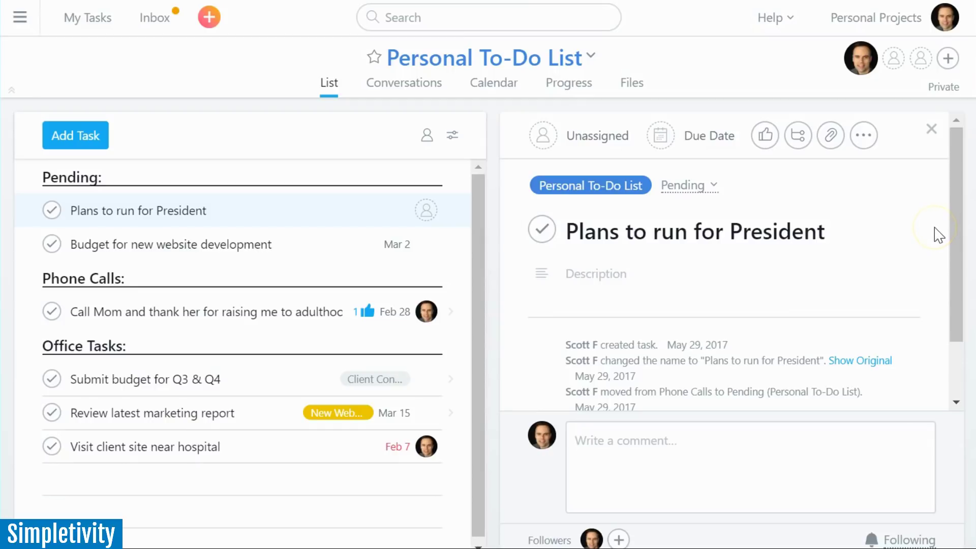
drag(953, 189, 959, 163)
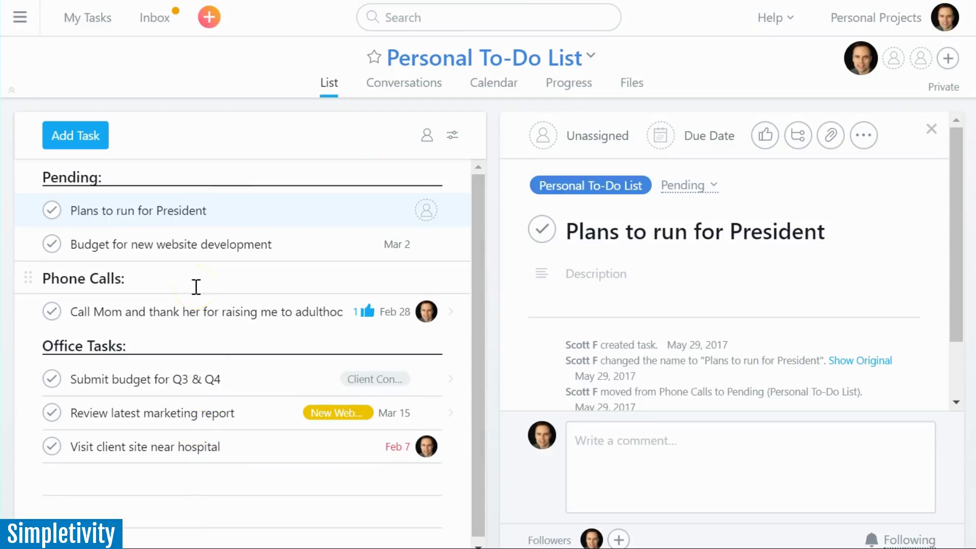
click(932, 130)
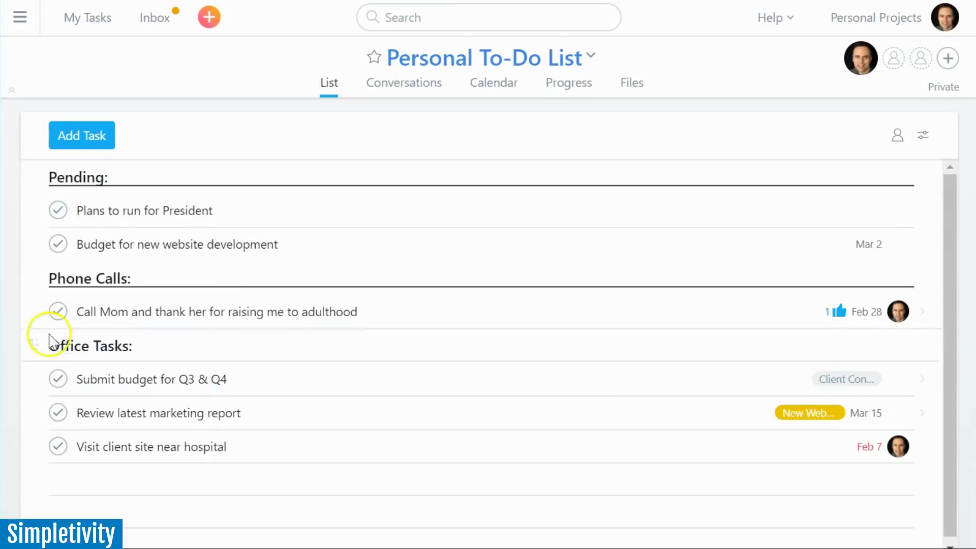
- Complete the Q3 & Q4 budget and client-site visit tasks, then open 'Plans to run for President' subtasks
click(58, 378)
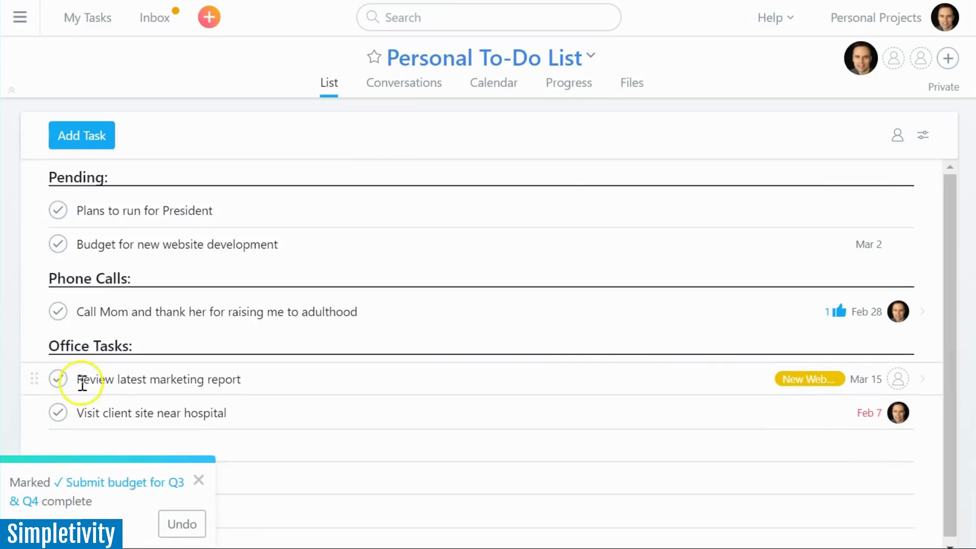
click(59, 413)
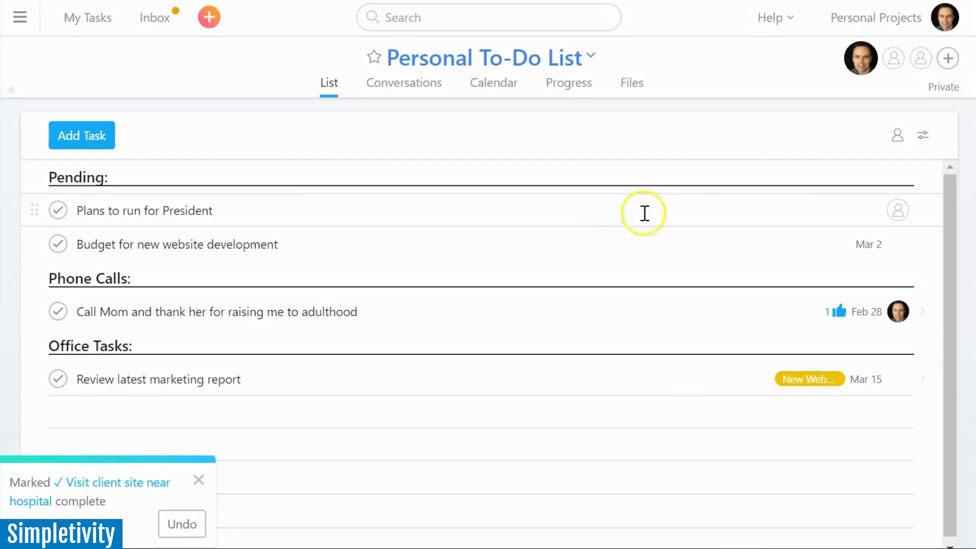
click(220, 210)
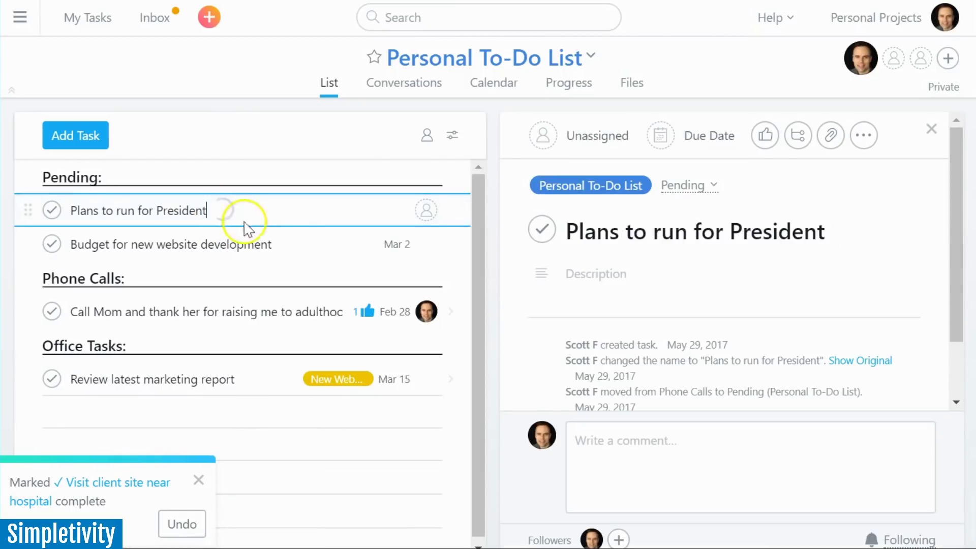
click(798, 138)
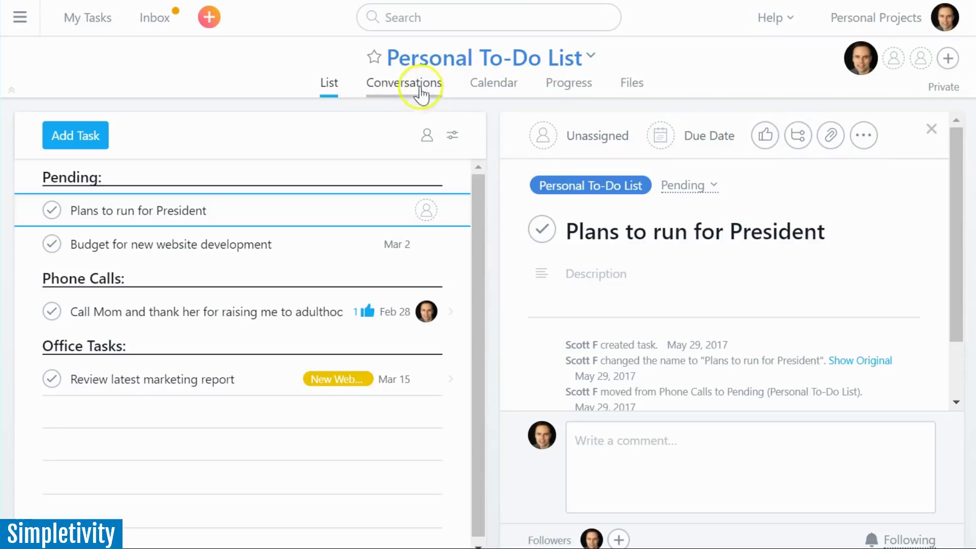
- Browse the project's Conversations and Files views, then return to the List view
click(403, 84)
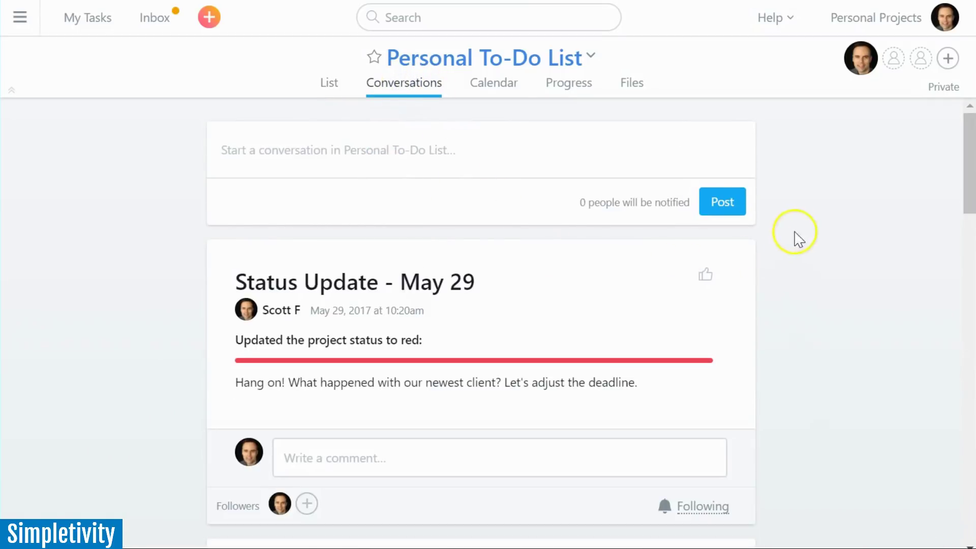
scroll(808, 232, down, 9)
scroll(803, 227, up, 9)
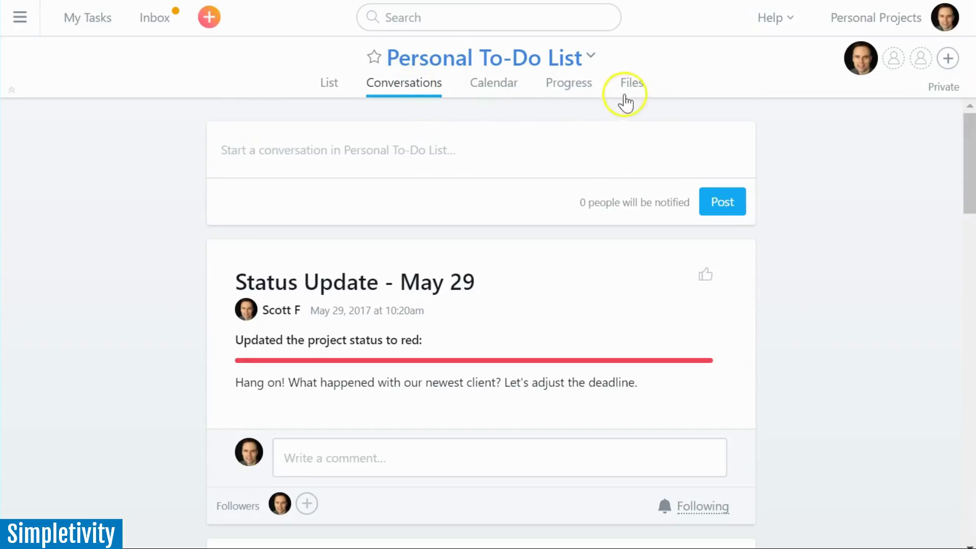
click(638, 89)
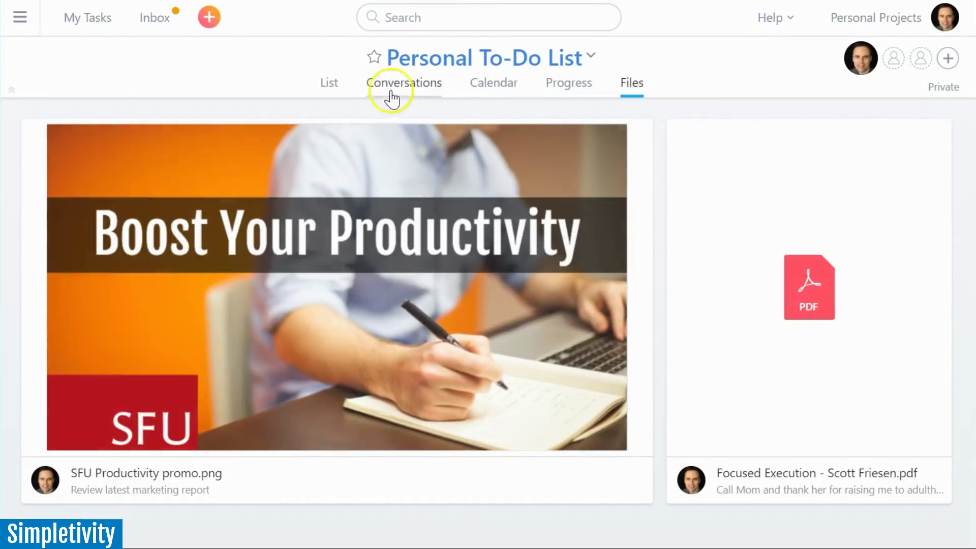
click(326, 86)
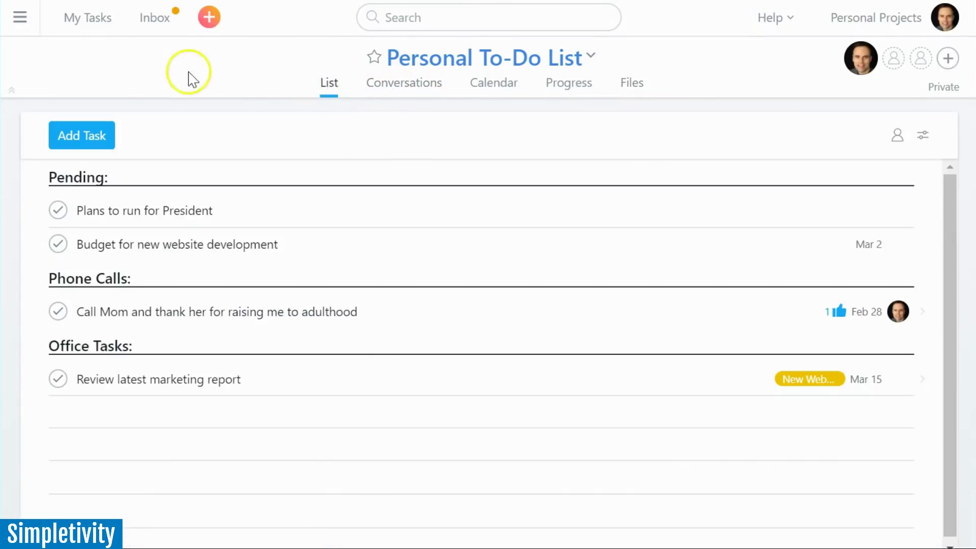
- Open the Content Planning (board style) project from the sidebar, browse its columns, and hide the sidebar
click(21, 23)
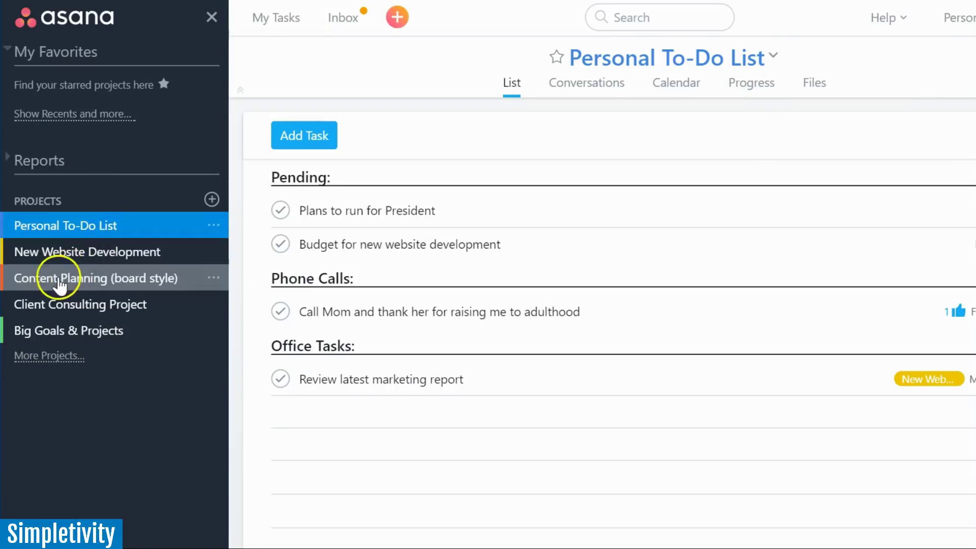
click(28, 280)
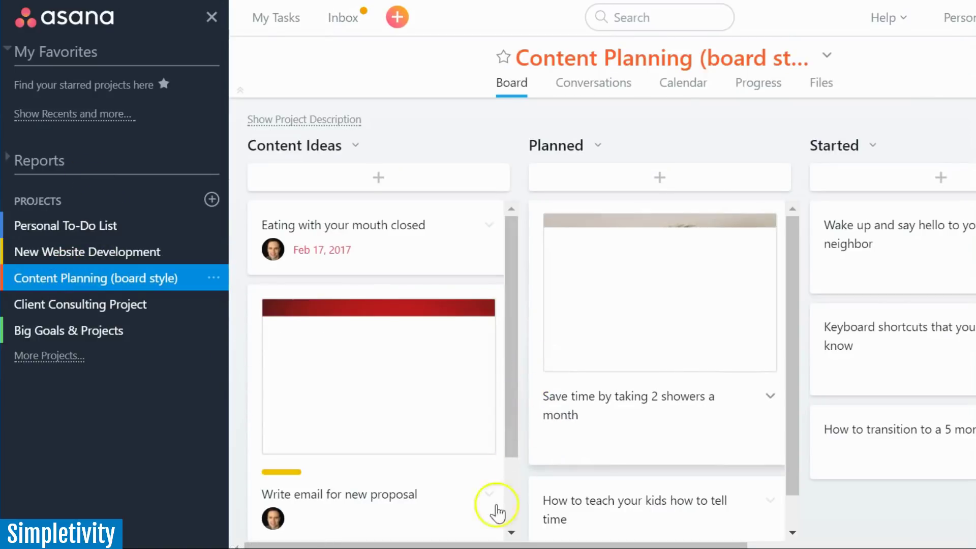
drag(453, 546, 475, 544)
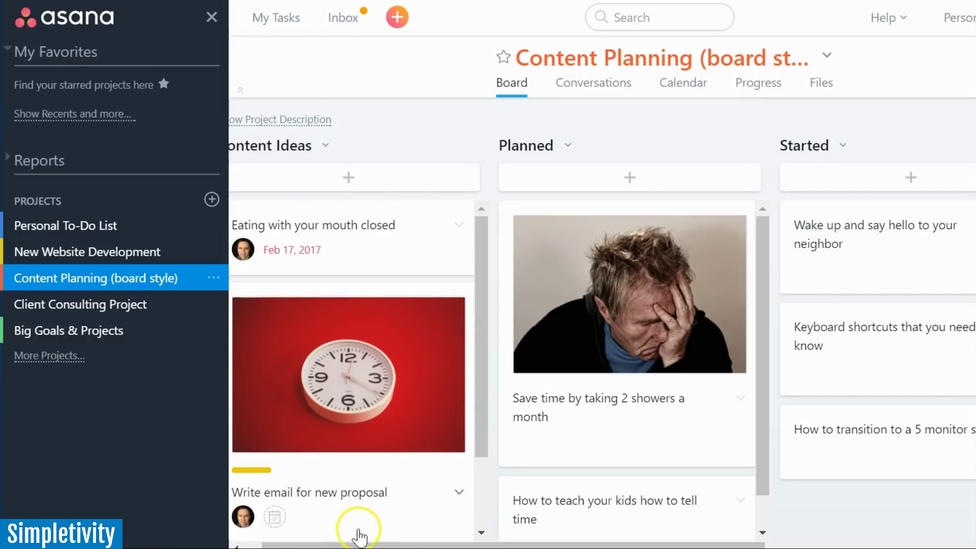
scroll(366, 538, left, 1)
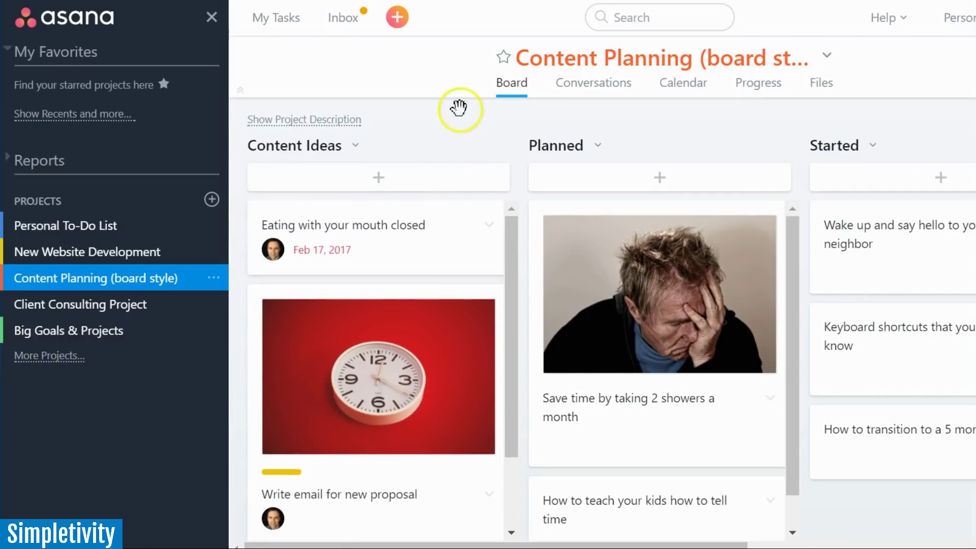
click(211, 18)
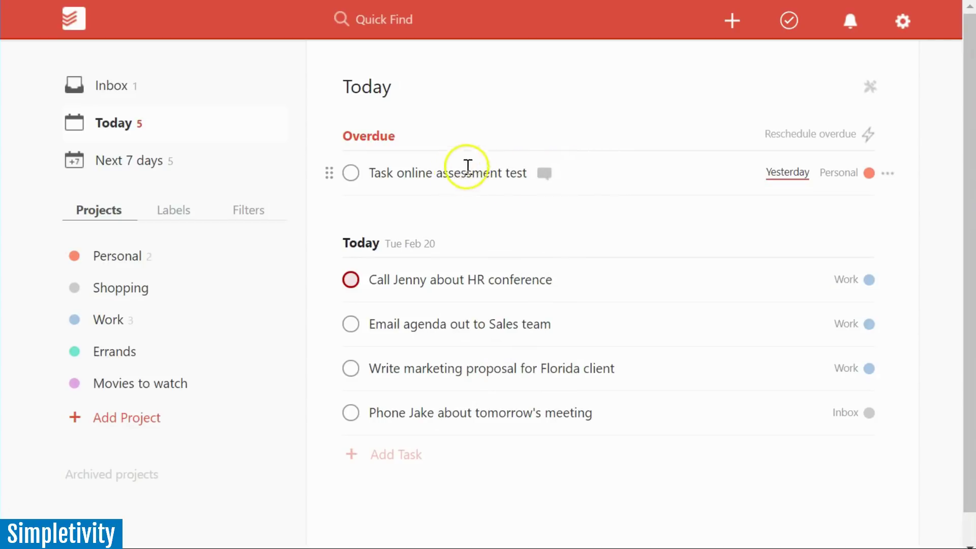
- Open and dismiss Quick Add Task, view the Personal project, then open the Work project
click(734, 21)
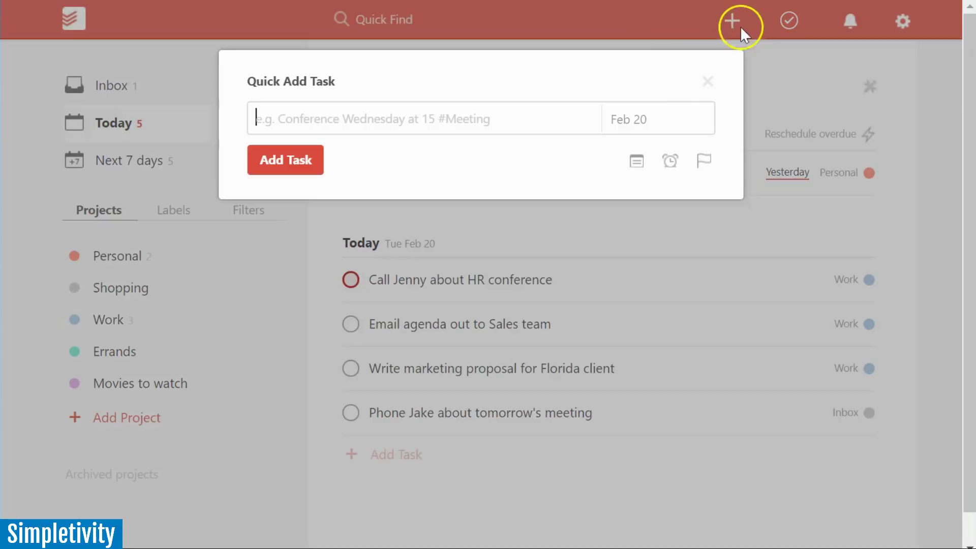
click(784, 64)
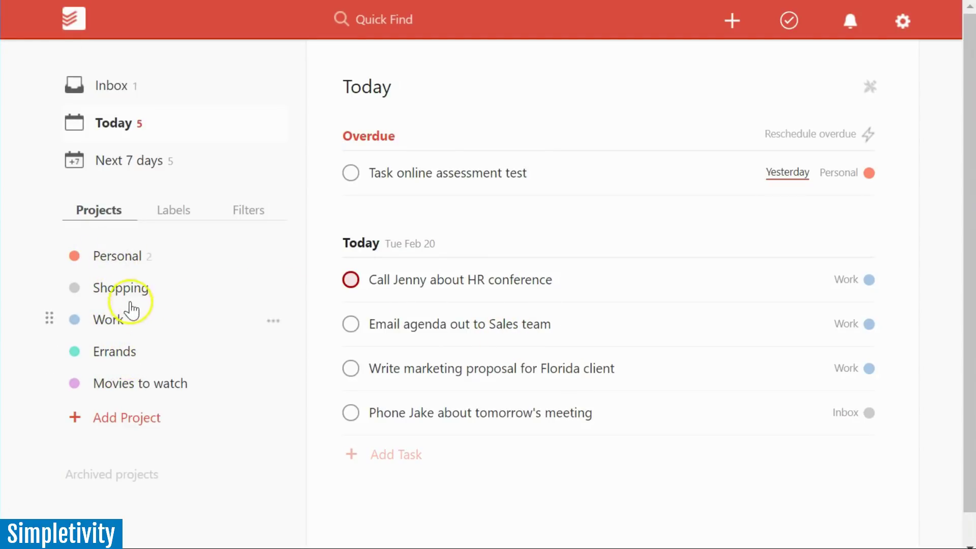
click(138, 259)
drag(129, 307, 108, 321)
click(110, 321)
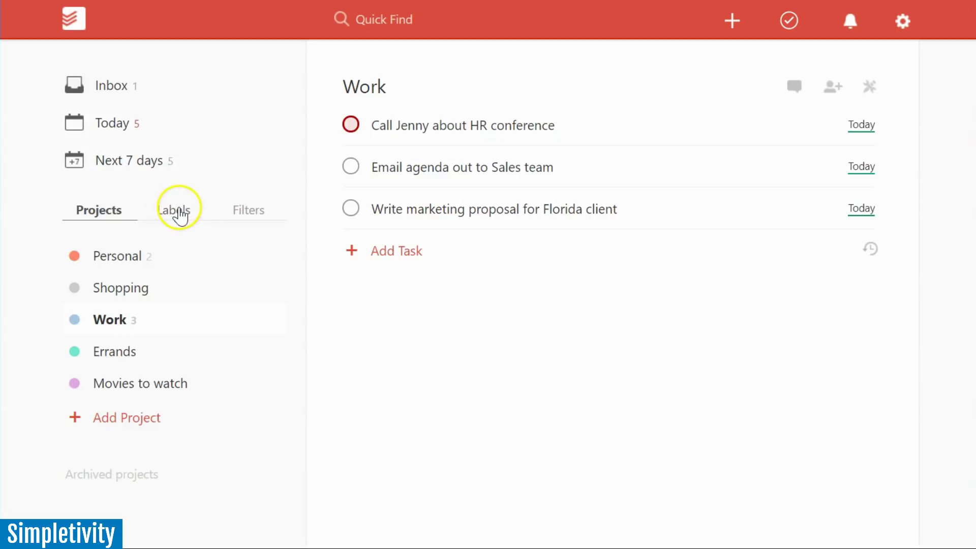
- Try Labels and the HR conference task's comments, closing both Premium notices, then show the Today view
click(179, 211)
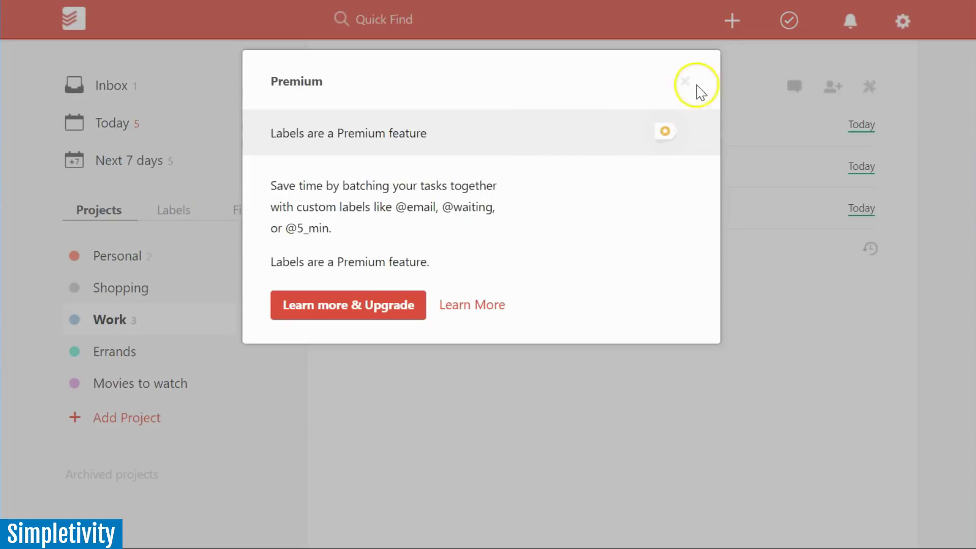
click(690, 83)
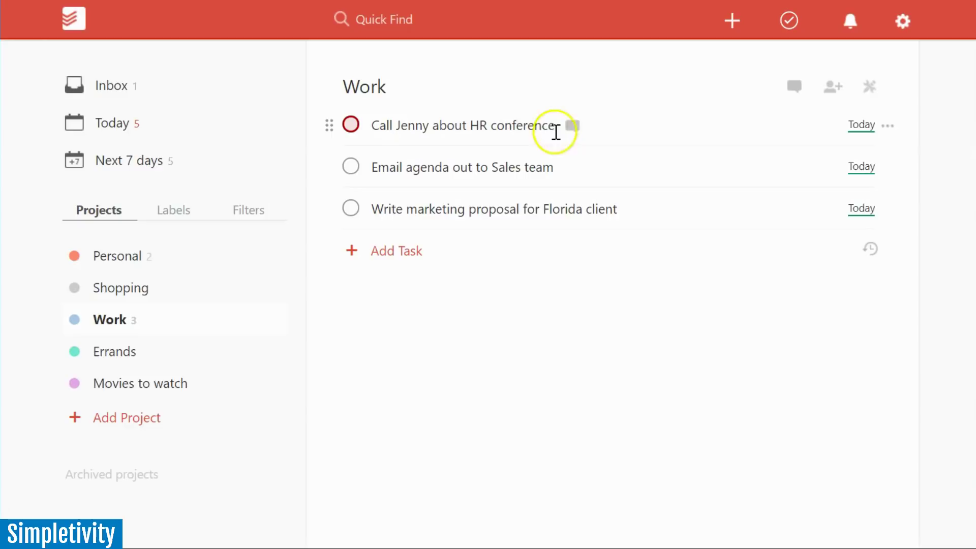
click(572, 126)
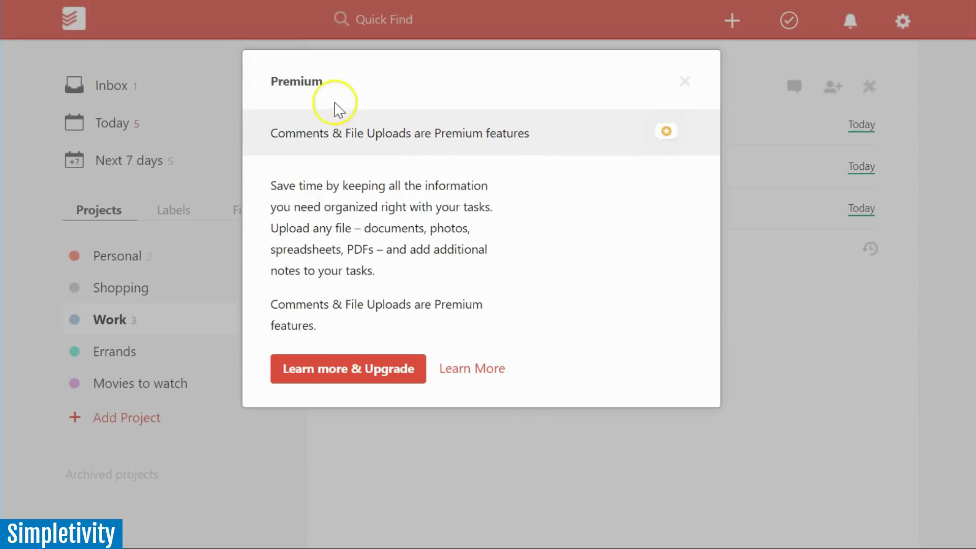
click(685, 83)
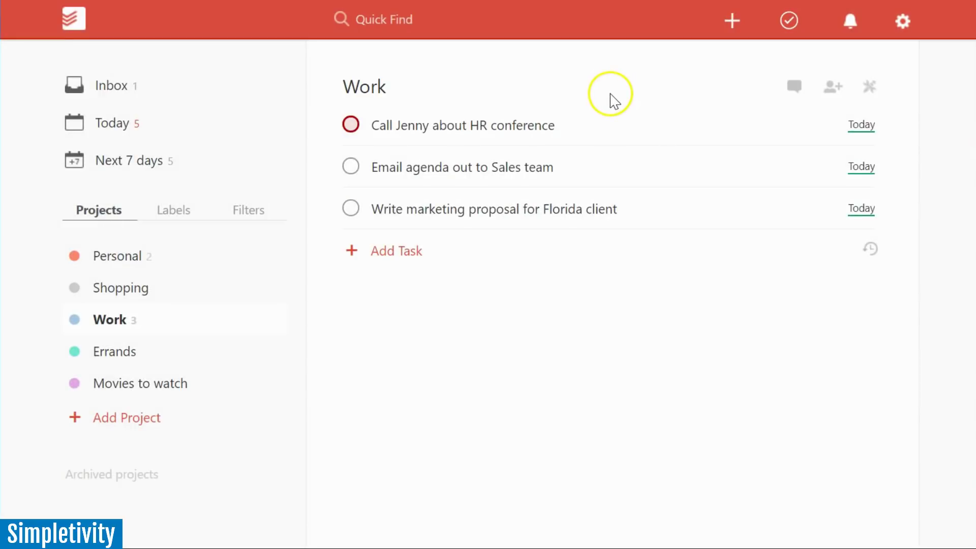
click(113, 87)
click(125, 127)
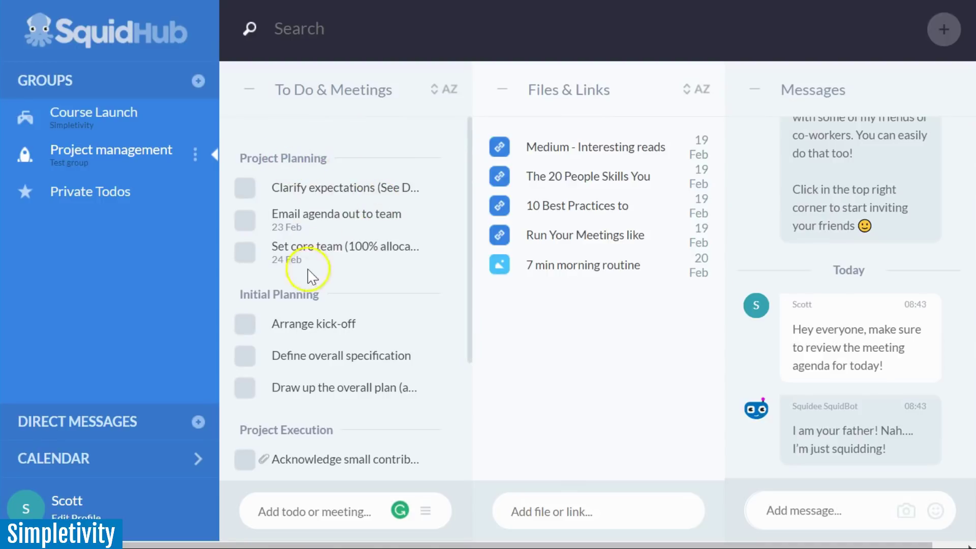
- Tick off the 'Clarify expectations' to-do in the To Do & Meetings list
scroll(296, 297, down, 4)
scroll(328, 309, up, 4)
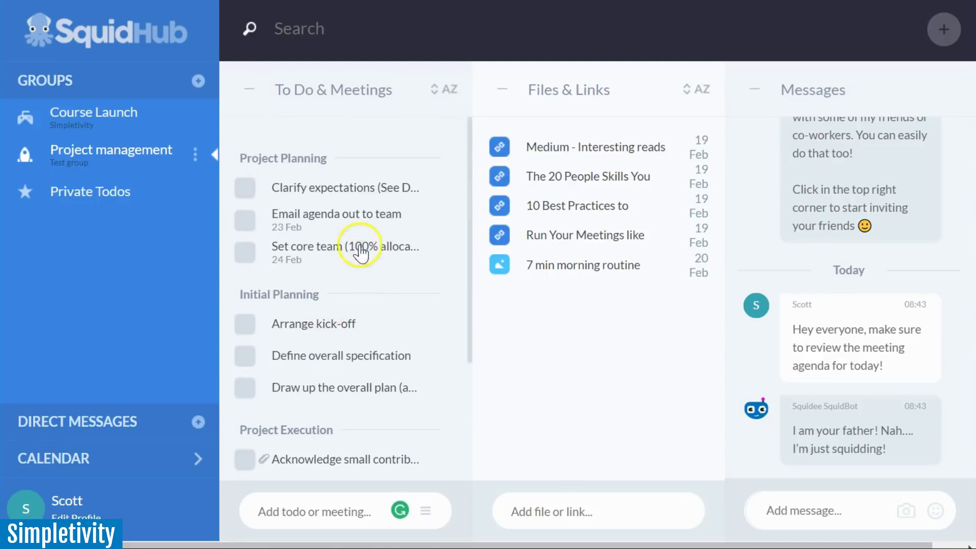
click(247, 189)
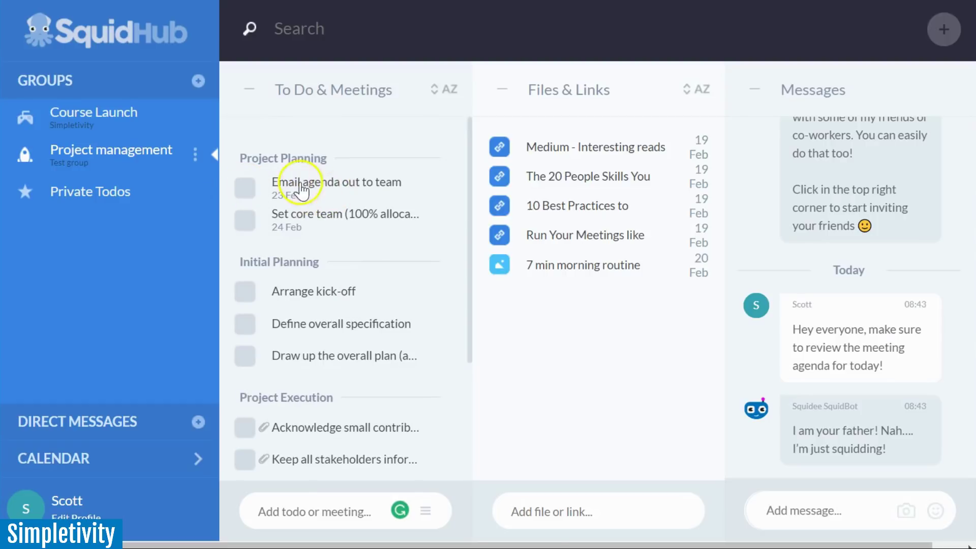
scroll(351, 234, down, 3)
scroll(345, 249, up, 3)
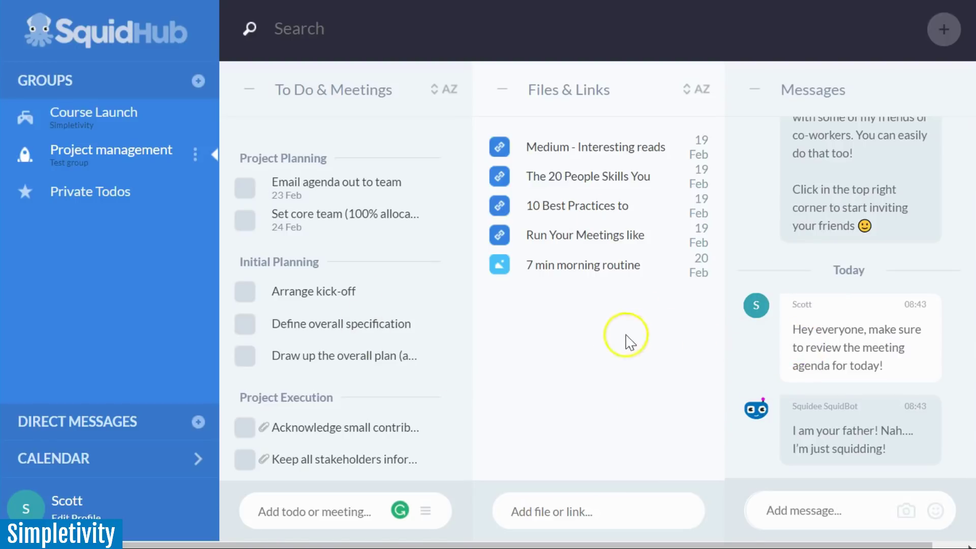
- Collapse the Messages and Files & Links columns, view the month Calendar, and return to Project management
click(755, 91)
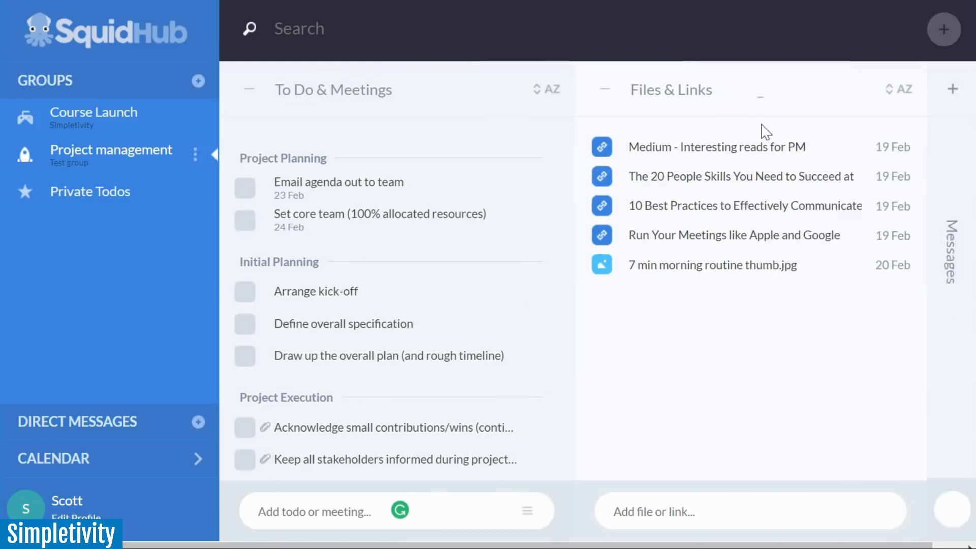
click(599, 95)
scroll(355, 318, down, 3)
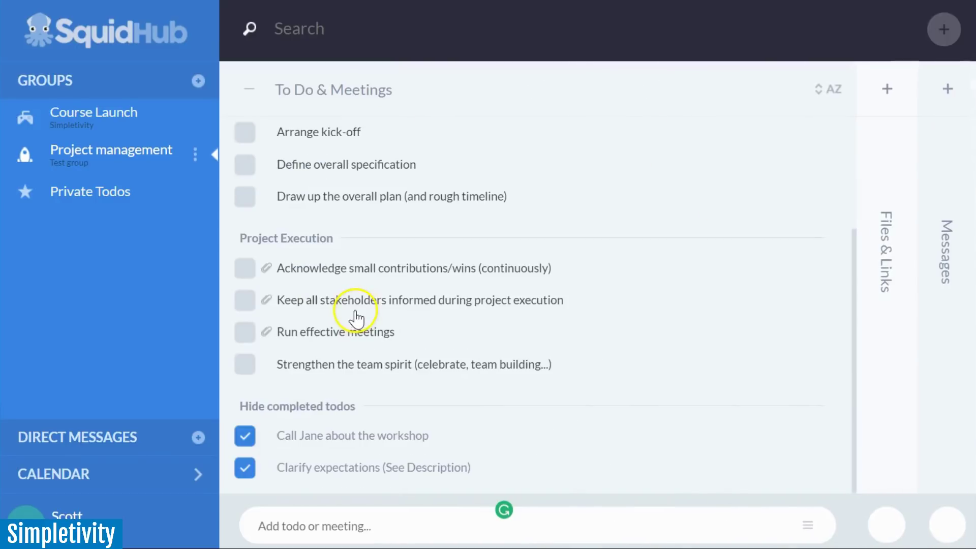
scroll(356, 318, up, 3)
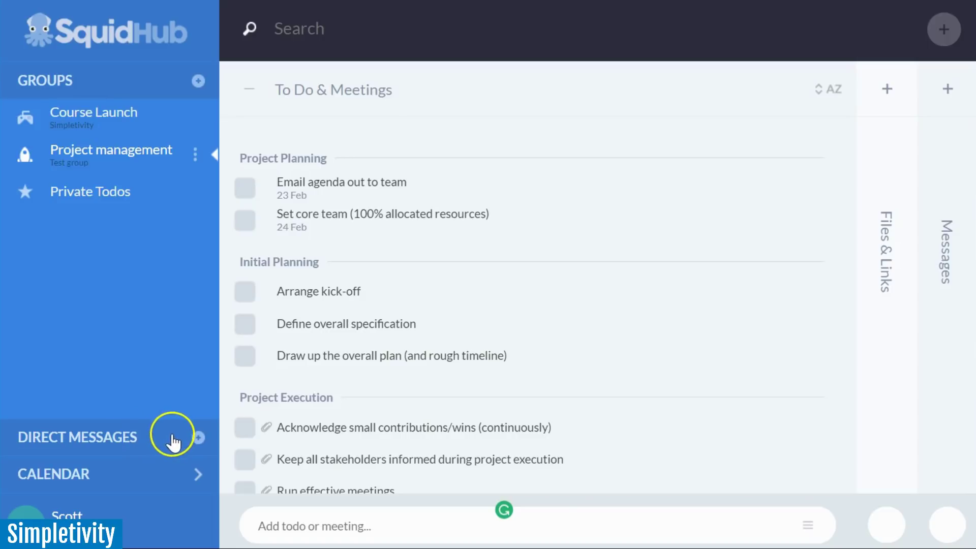
click(196, 470)
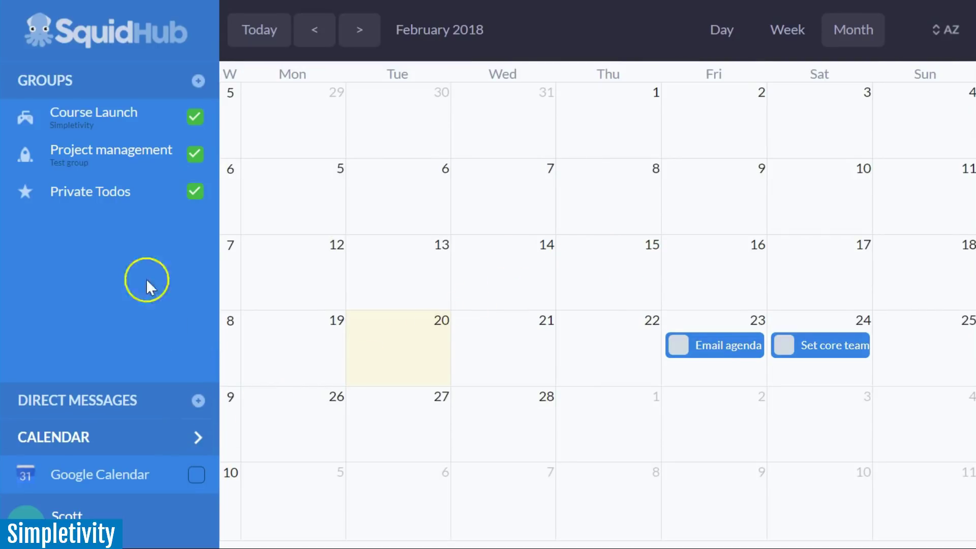
click(119, 153)
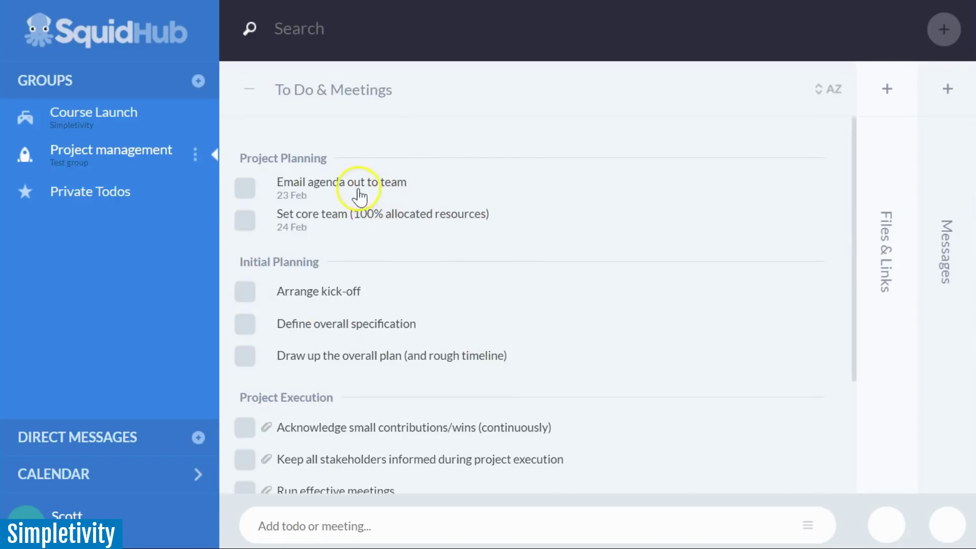
click(328, 184)
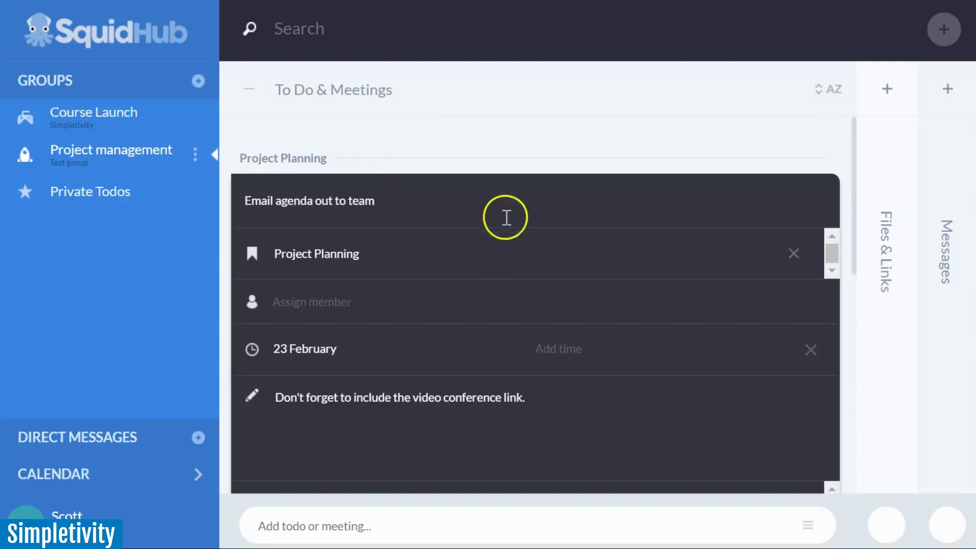
click(403, 201)
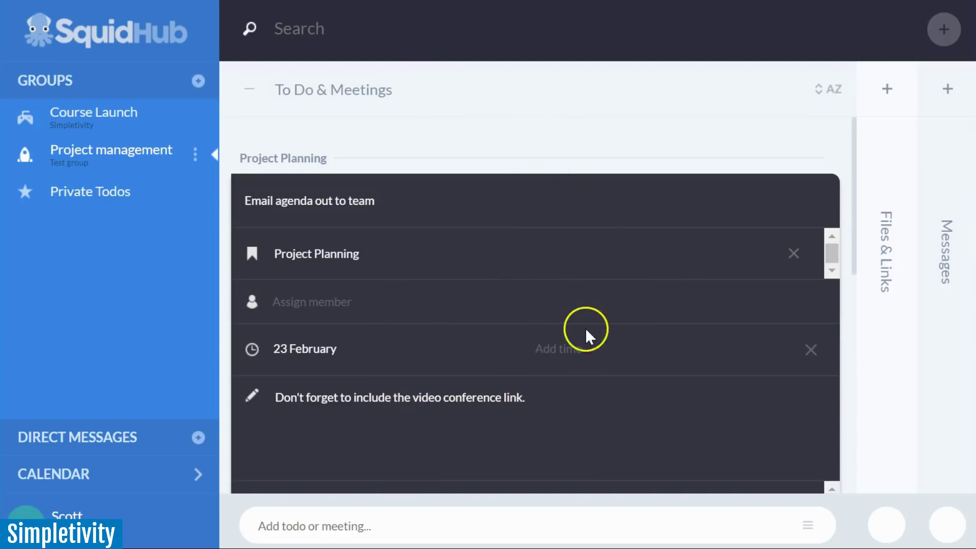
scroll(585, 335, down, 5)
click(723, 264)
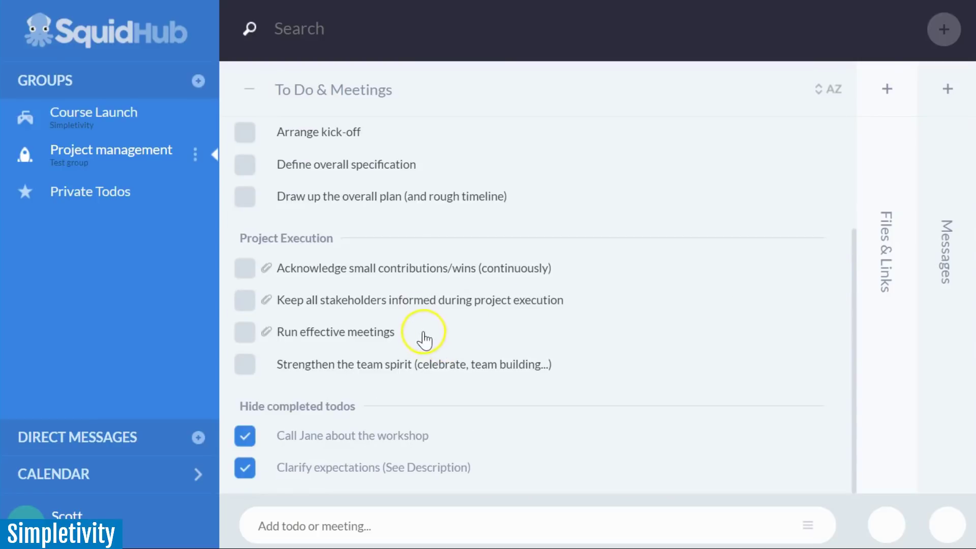
scroll(423, 339, up, 3)
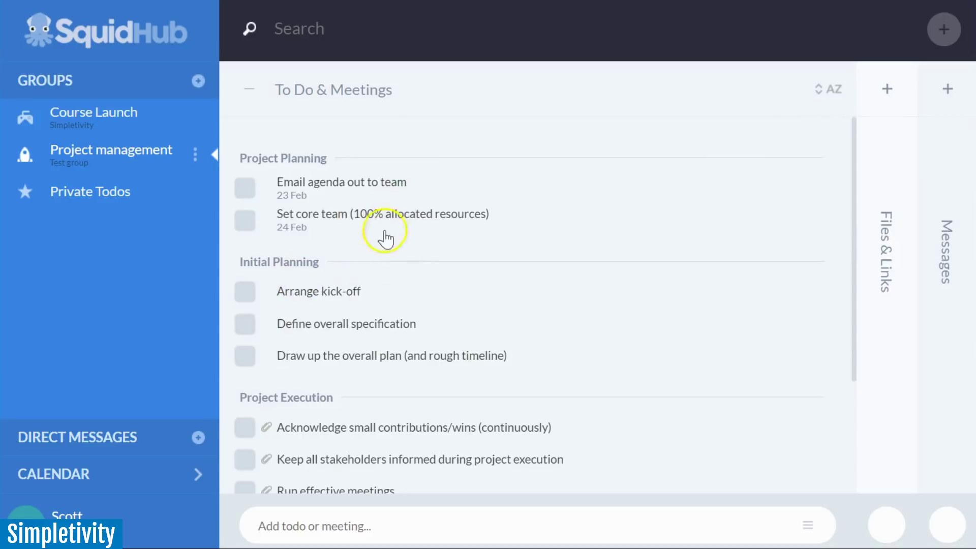
- Expand the Files & Links and Messages columns and scroll the messages down to Today
click(888, 90)
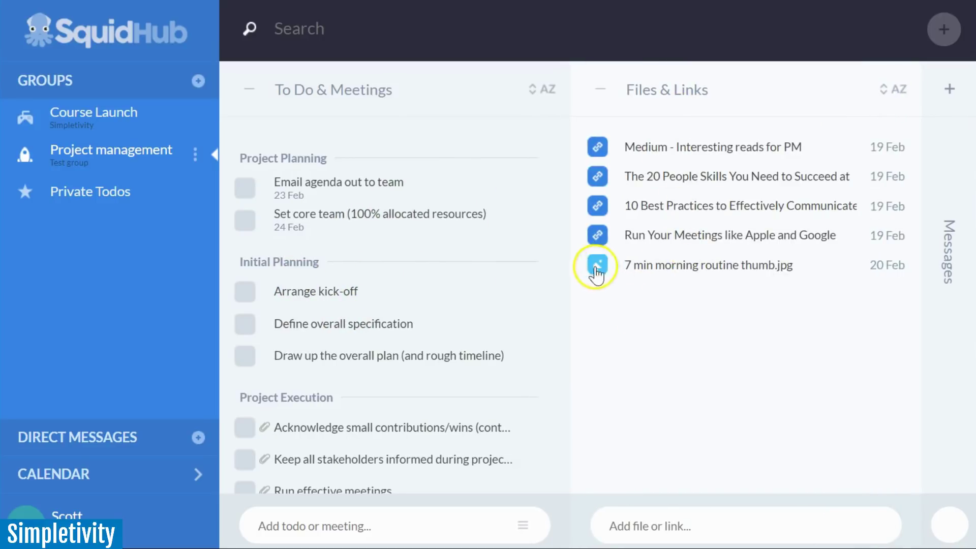
click(948, 88)
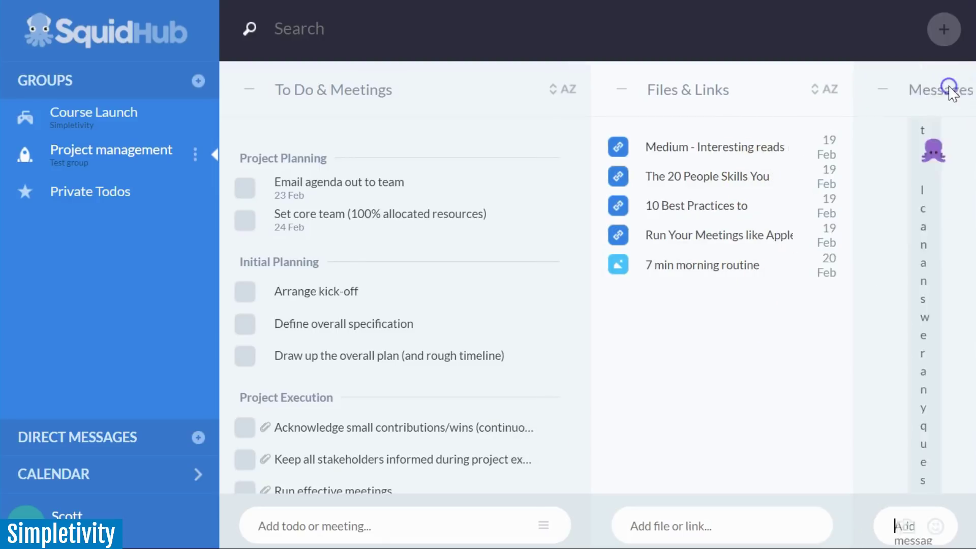
scroll(813, 299, down, 5)
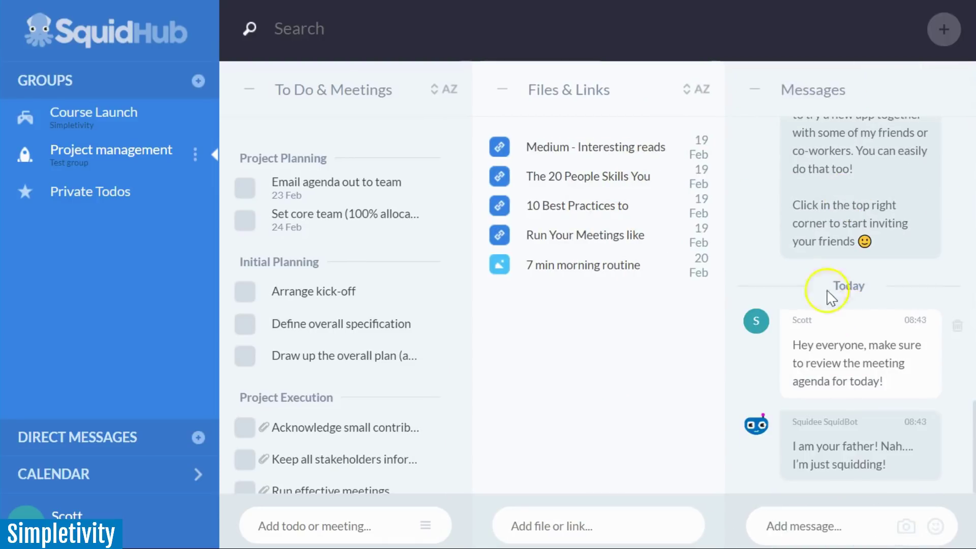